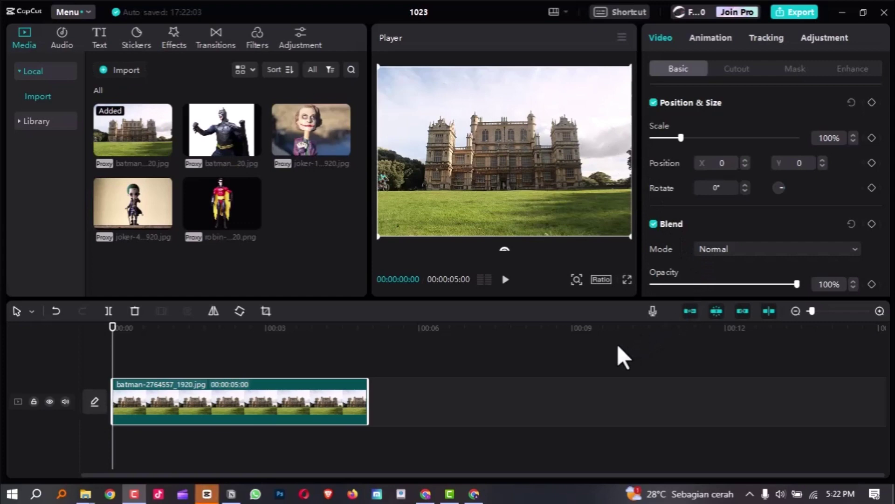
{"action": "left_click", "coordinate": [143, 328]}
{"action": "left_click_drag", "start_coordinate": [150, 326], "coordinate": [245, 345]}
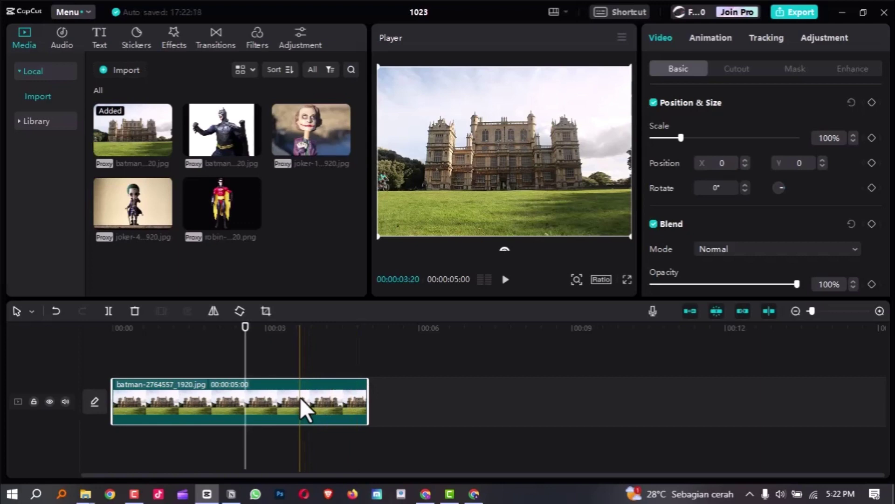
{"action": "mouse_move", "coordinate": [301, 397]}
{"action": "left_mouse_down"}
{"action": "mouse_move", "coordinate": [324, 396]}
{"action": "mouse_move", "coordinate": [300, 397]}
{"action": "left_mouse_up"}
{"action": "left_click_drag", "start_coordinate": [191, 329], "coordinate": [181, 343]}
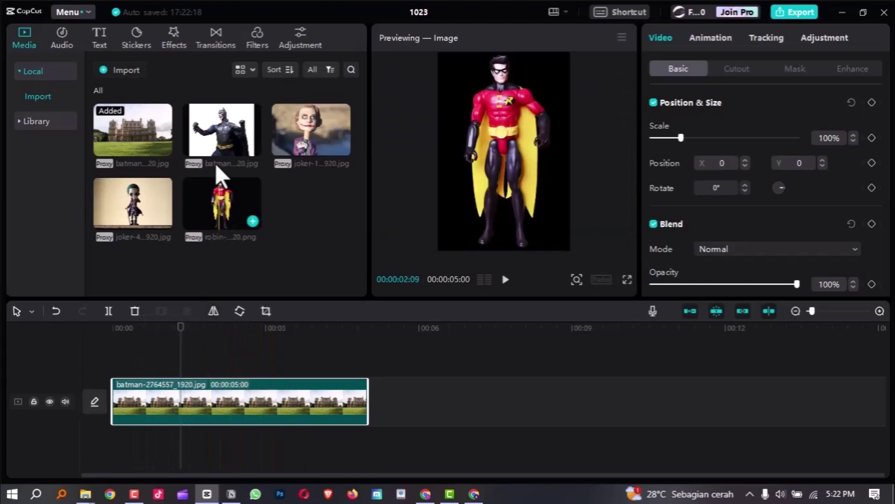
Add the Batman picture to the timeline and stack it on an overlay track directly above the castle clip.
{"action": "left_click_drag", "start_coordinate": [220, 126], "coordinate": [379, 395]}
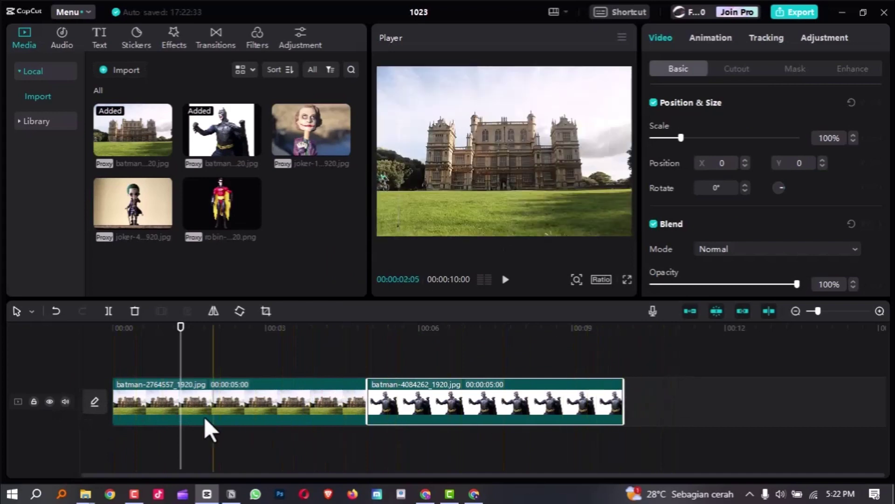
{"action": "mouse_move", "coordinate": [477, 396]}
{"action": "left_mouse_down"}
{"action": "mouse_move", "coordinate": [593, 406]}
{"action": "mouse_move", "coordinate": [480, 403]}
{"action": "left_mouse_up"}
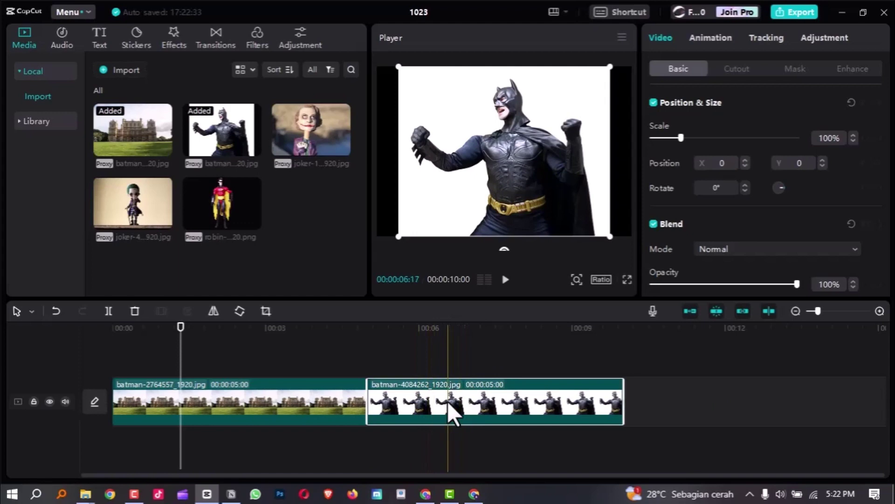
{"action": "left_click_drag", "start_coordinate": [449, 402], "coordinate": [184, 359]}
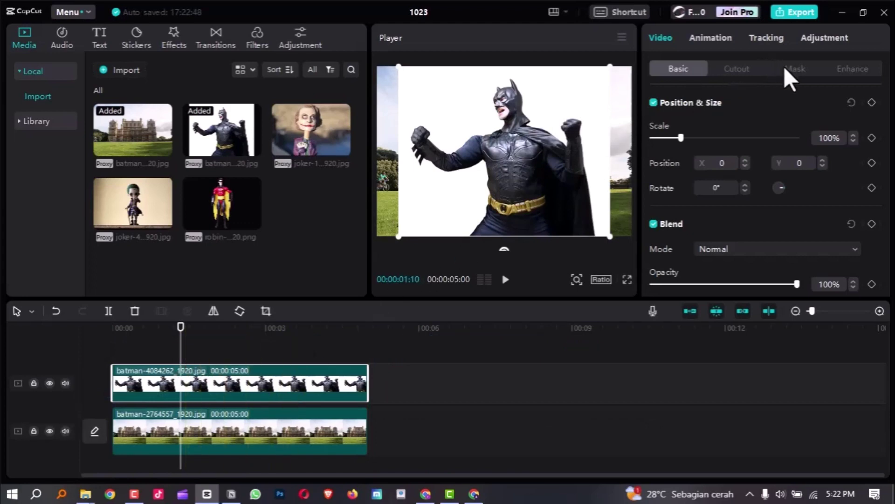
Remove the white background from the Batman overlay with Auto cutout.
{"action": "left_click", "coordinate": [796, 73]}
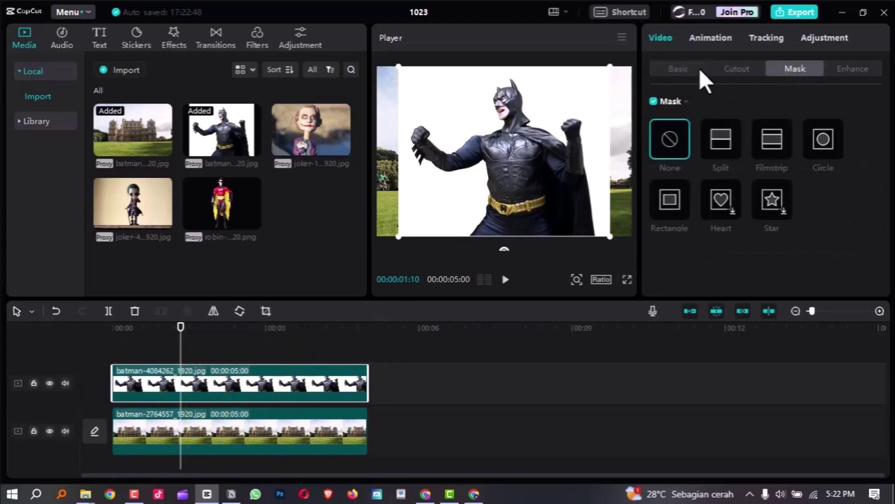
{"action": "left_click", "coordinate": [726, 66]}
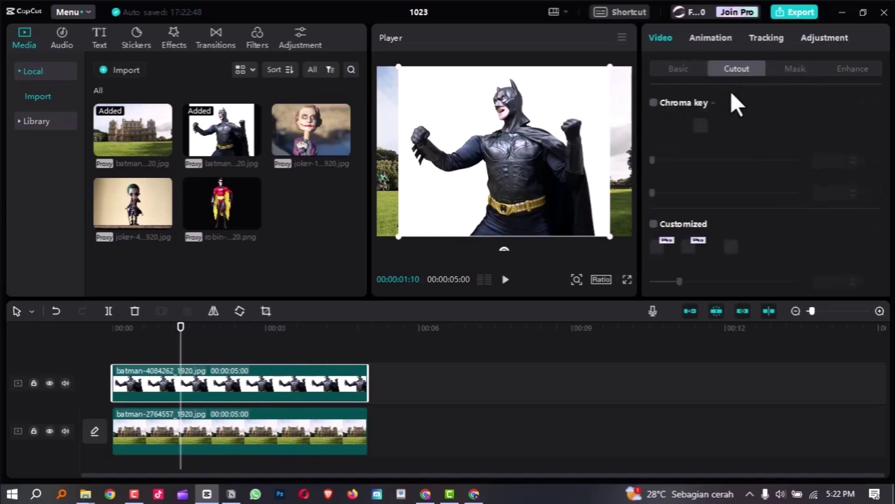
{"action": "scroll", "coordinate": [709, 154], "scroll_direction": "down", "scroll_amount": 3}
{"action": "left_click", "coordinate": [654, 265]}
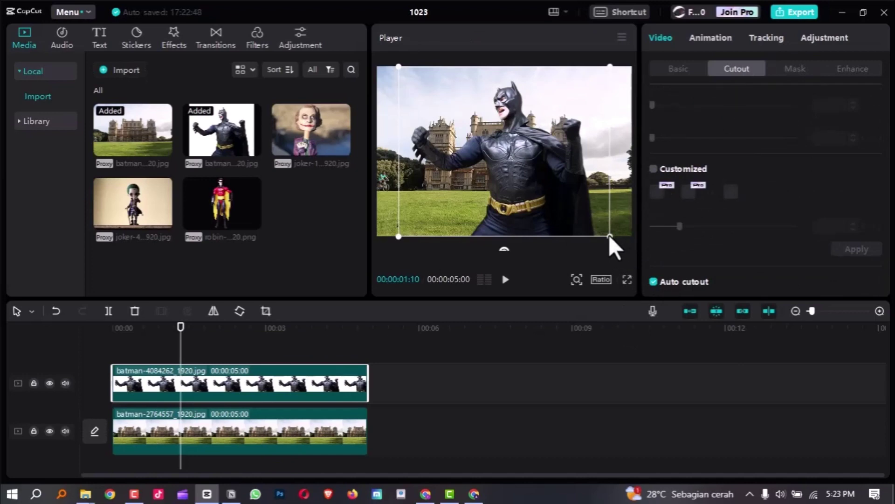
Scale the Batman overlay to 62% and move it to the lower-right part of the frame, about X 933, Y -662.
{"action": "left_click", "coordinate": [679, 68]}
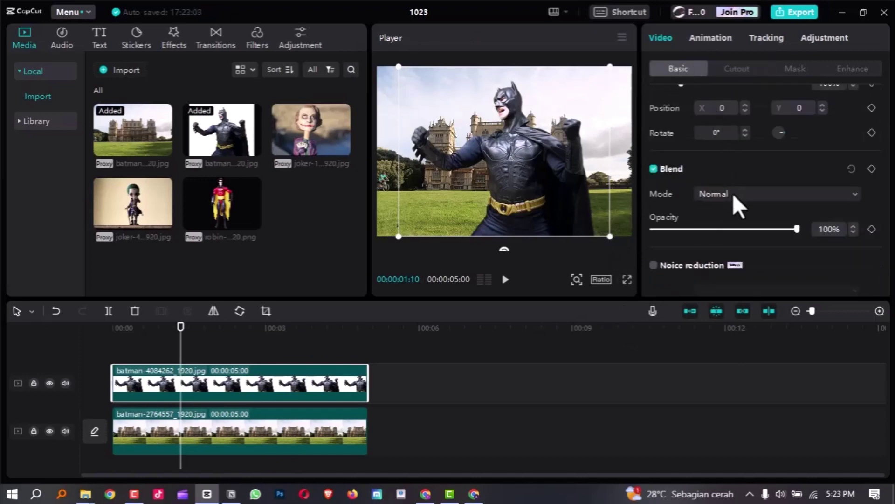
{"action": "scroll", "coordinate": [744, 186], "scroll_direction": "up", "scroll_amount": 2}
{"action": "mouse_move", "coordinate": [678, 136]}
{"action": "left_mouse_down"}
{"action": "mouse_move", "coordinate": [659, 137]}
{"action": "mouse_move", "coordinate": [667, 137]}
{"action": "left_mouse_up"}
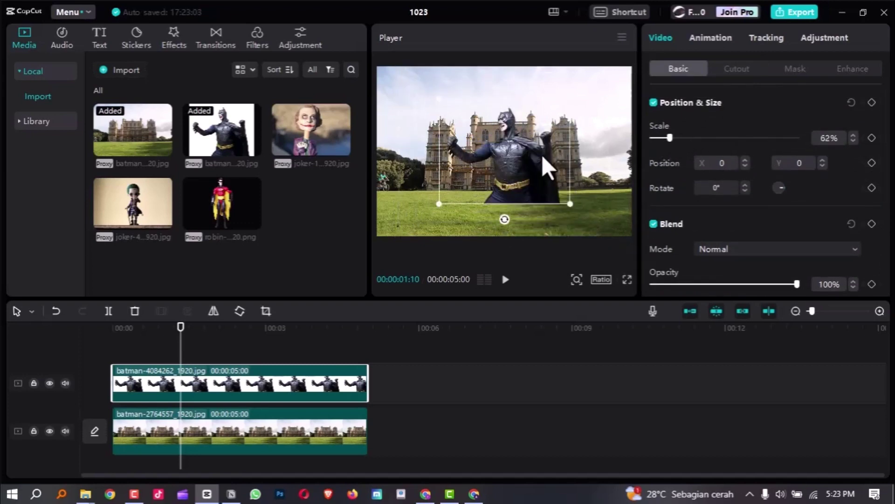
{"action": "left_click_drag", "start_coordinate": [542, 155], "coordinate": [602, 197]}
Place the joker-1225027 picture on a new track above Batman and remove its background with Auto cutout.
{"action": "left_click", "coordinate": [312, 129]}
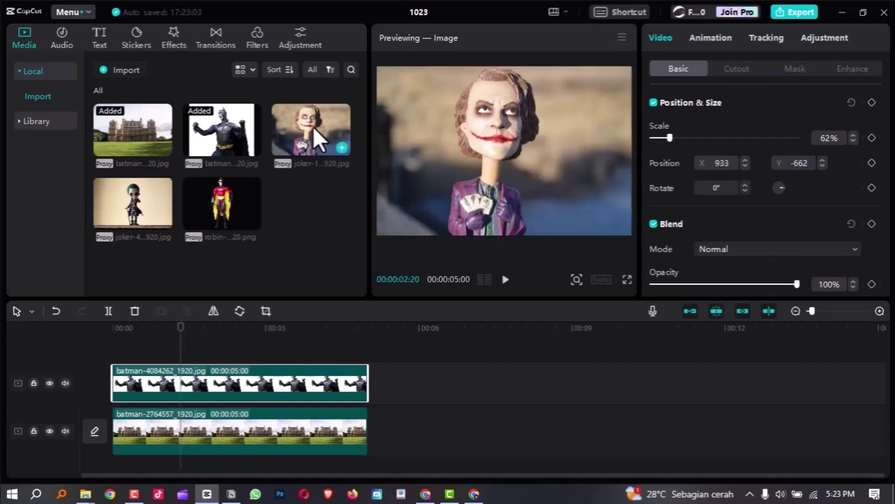
{"action": "left_click_drag", "start_coordinate": [315, 127], "coordinate": [196, 345]}
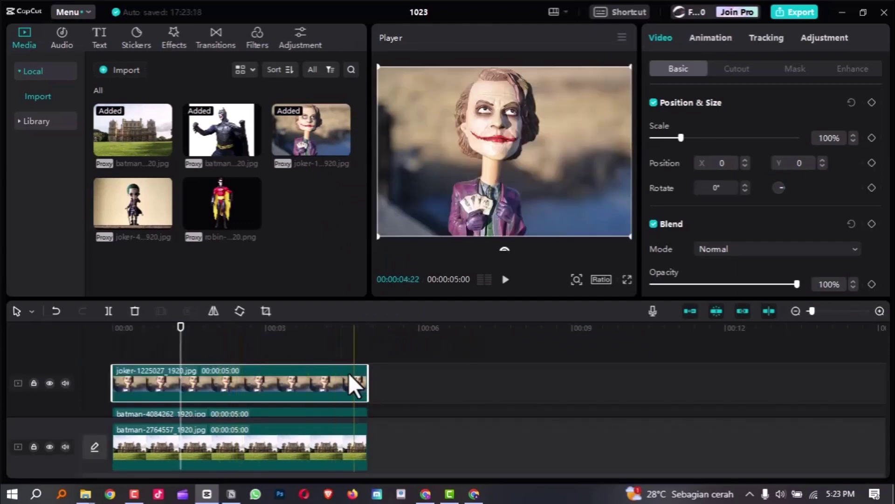
{"action": "left_click", "coordinate": [742, 68]}
{"action": "scroll", "coordinate": [743, 165], "scroll_direction": "down", "scroll_amount": 2}
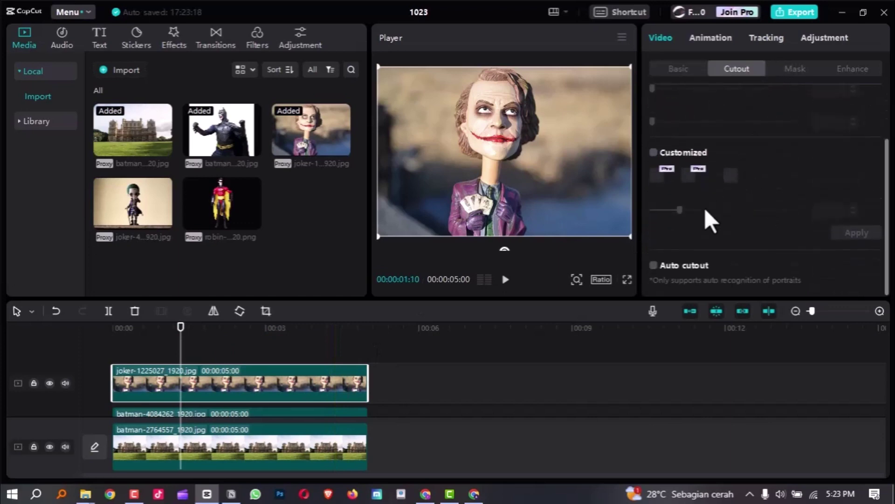
{"action": "left_click", "coordinate": [654, 263]}
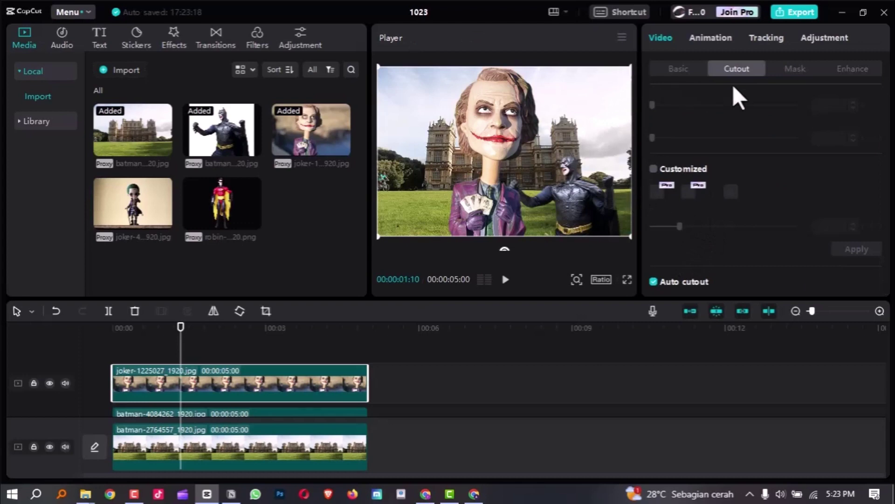
Scale the cut-out joker-1225027 overlay to about 57% and position it beside Batman at about X 109, Y -657.
{"action": "left_click", "coordinate": [692, 68]}
{"action": "scroll", "coordinate": [779, 142], "scroll_direction": "up", "scroll_amount": 2}
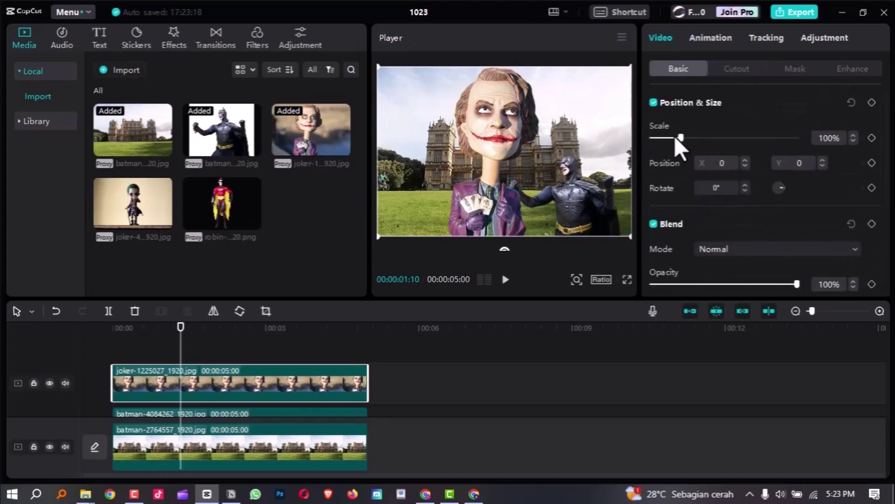
{"action": "left_click_drag", "start_coordinate": [678, 135], "coordinate": [665, 137]}
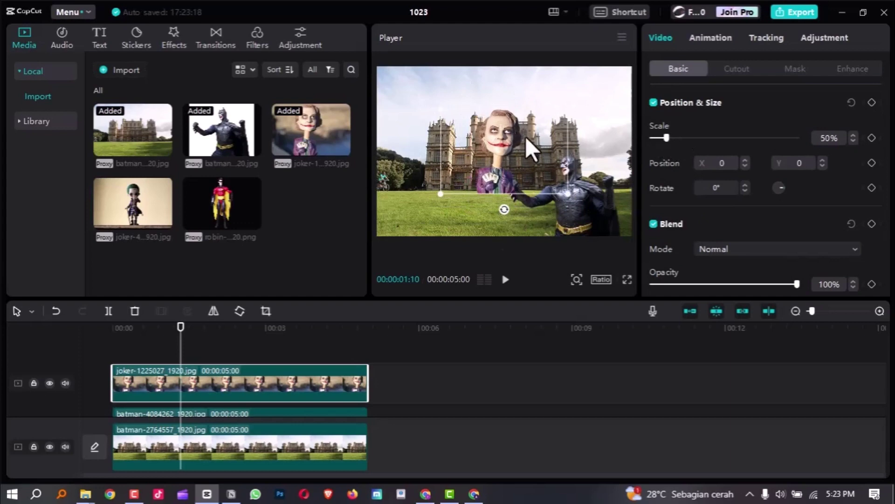
{"action": "left_click_drag", "start_coordinate": [525, 136], "coordinate": [505, 187]}
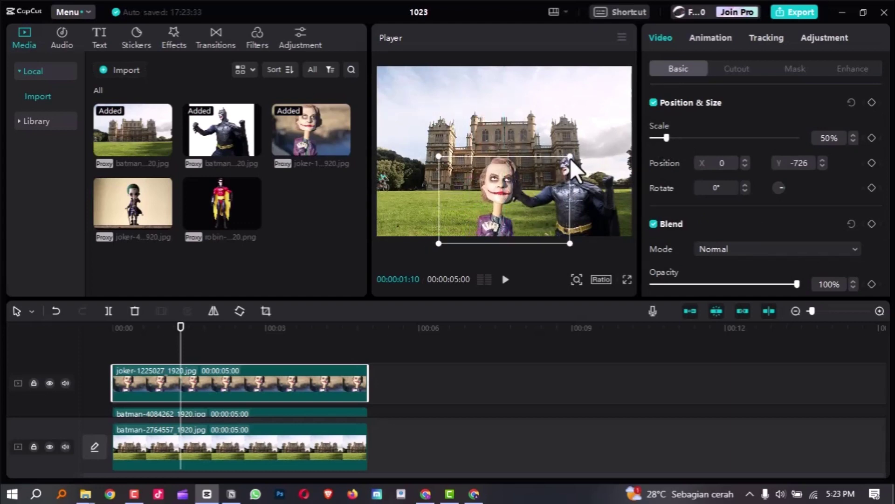
{"action": "left_click_drag", "start_coordinate": [570, 158], "coordinate": [582, 146]}
{"action": "left_click_drag", "start_coordinate": [508, 181], "coordinate": [509, 181]}
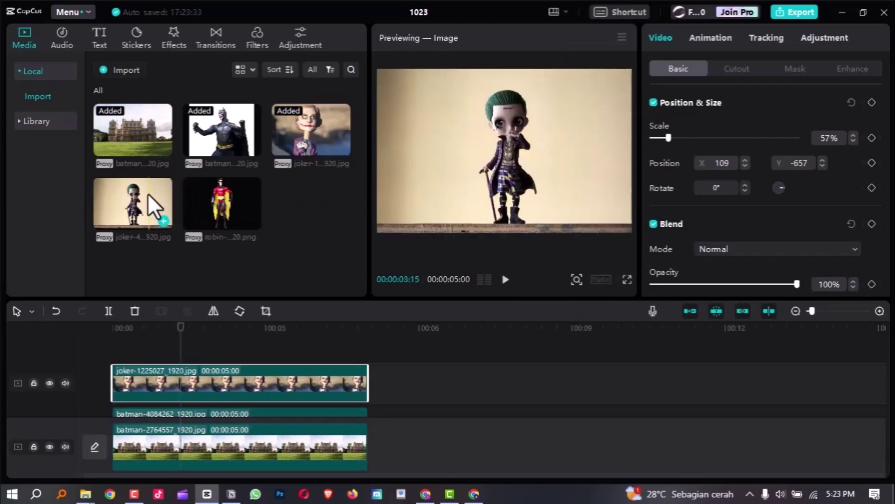
Place the green-haired joker-4107107 picture on a new uppermost track, aligned with the start of the other clips.
{"action": "left_click", "coordinate": [227, 208]}
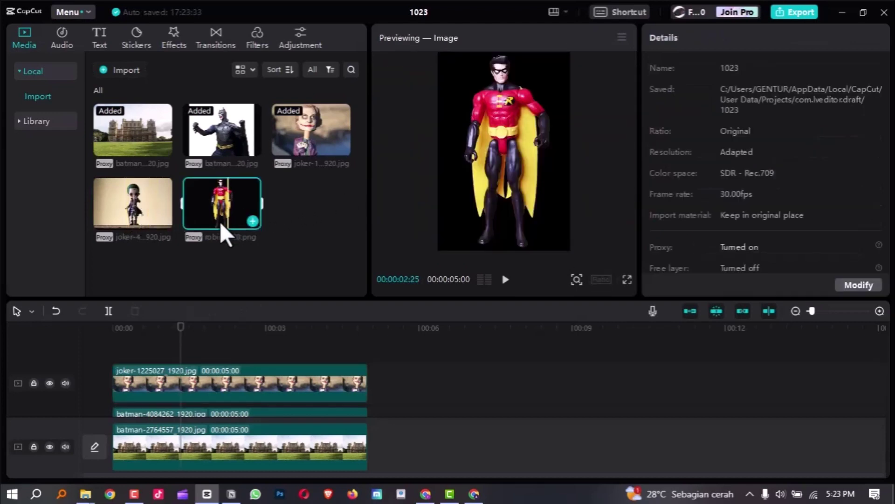
{"action": "left_click_drag", "start_coordinate": [136, 195], "coordinate": [119, 358]}
{"action": "scroll", "coordinate": [278, 390], "scroll_direction": "down", "scroll_amount": 3}
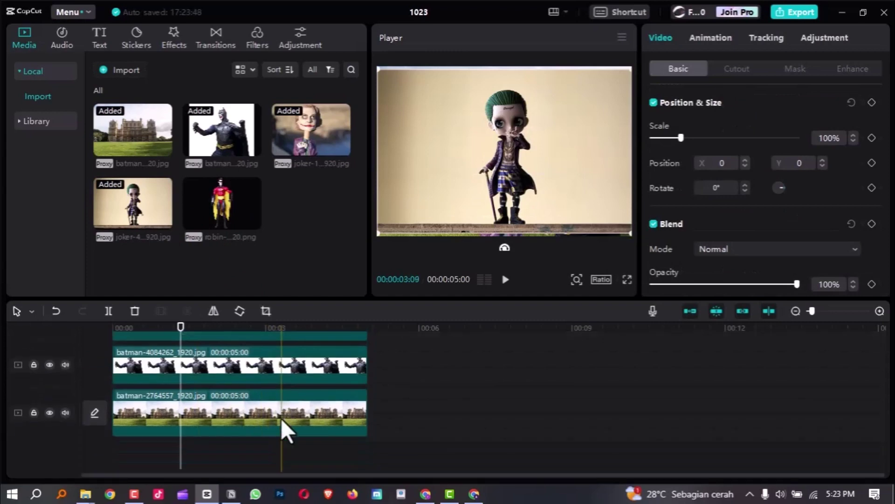
{"action": "scroll", "coordinate": [283, 418], "scroll_direction": "up", "scroll_amount": 3}
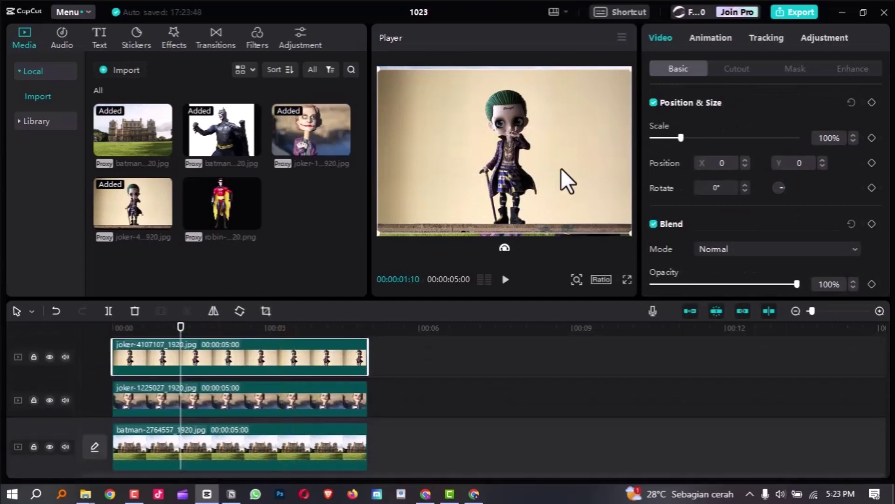
Remove the joker-4107107 overlay's background with Auto cutout and move the figure to the lower-left part of the frame.
{"action": "left_click", "coordinate": [736, 68]}
{"action": "scroll", "coordinate": [736, 204], "scroll_direction": "down", "scroll_amount": 2}
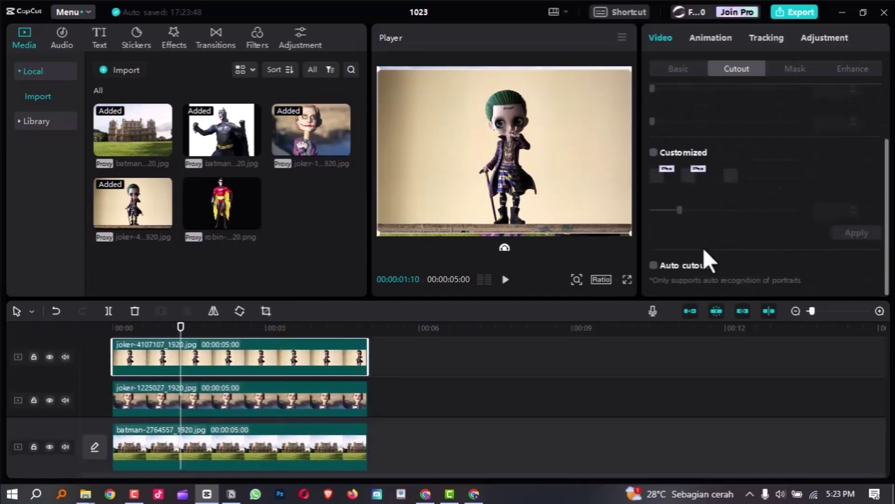
{"action": "left_click", "coordinate": [654, 266]}
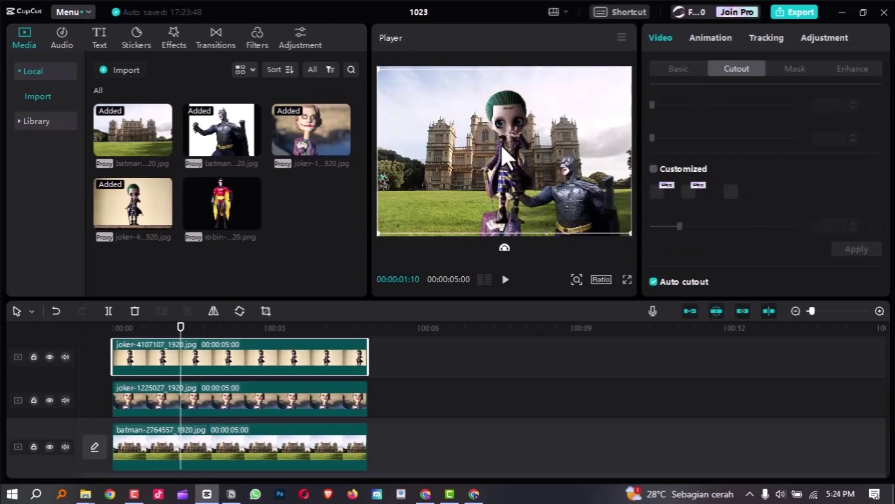
{"action": "left_click_drag", "start_coordinate": [502, 144], "coordinate": [430, 204]}
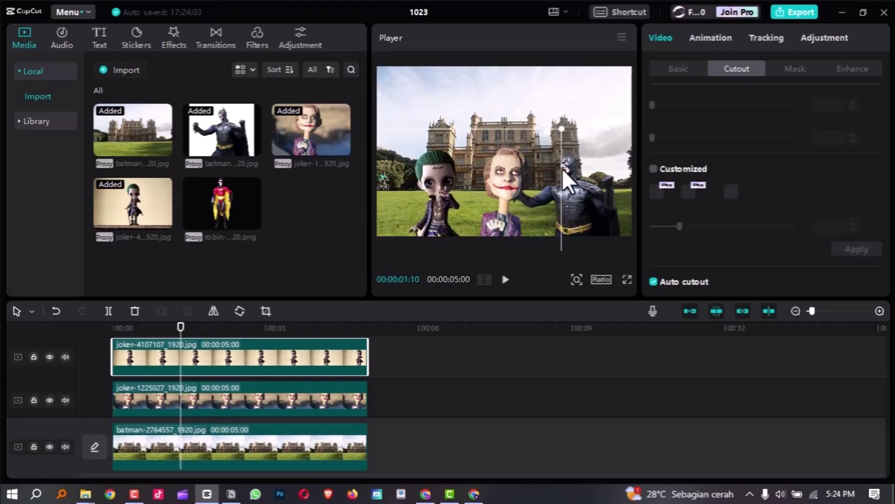
{"action": "left_click", "coordinate": [614, 132]}
Examine the stacking order of the timeline tracks, from the castle background up to the uppermost Joker overlay.
{"action": "scroll", "coordinate": [247, 369], "scroll_direction": "down", "scroll_amount": 2}
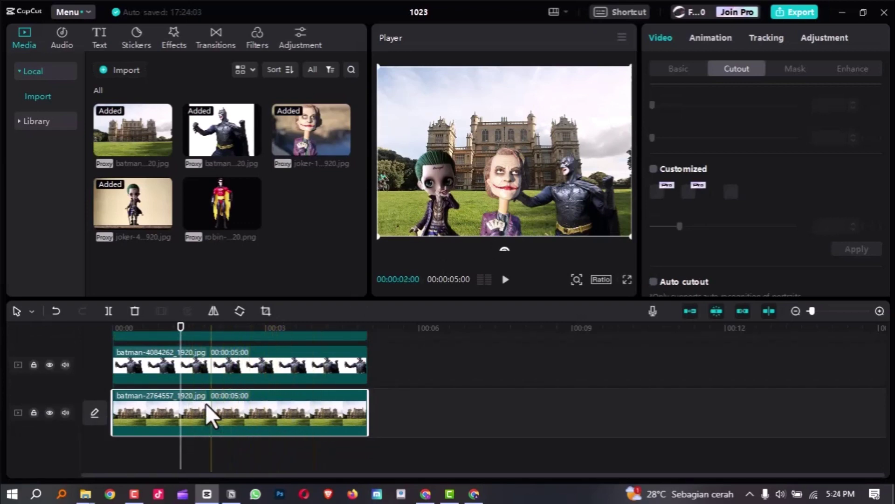
{"action": "left_click", "coordinate": [179, 327]}
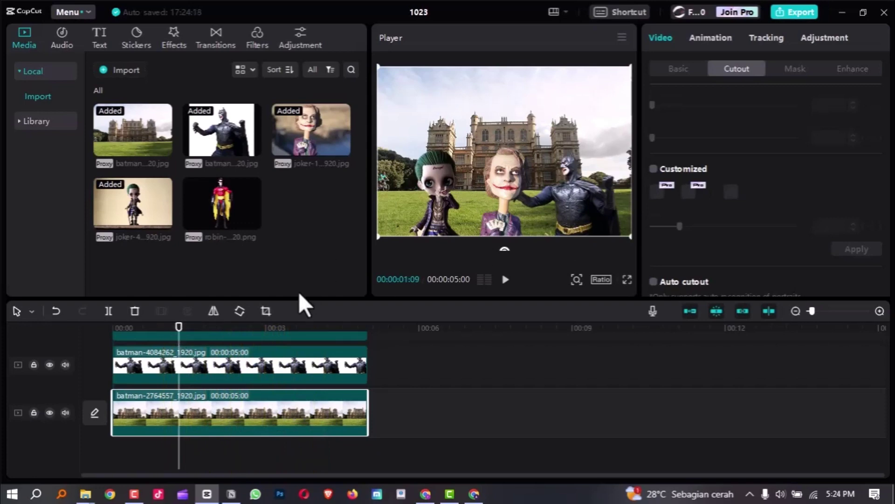
{"action": "left_click_drag", "start_coordinate": [298, 292], "coordinate": [284, 368]}
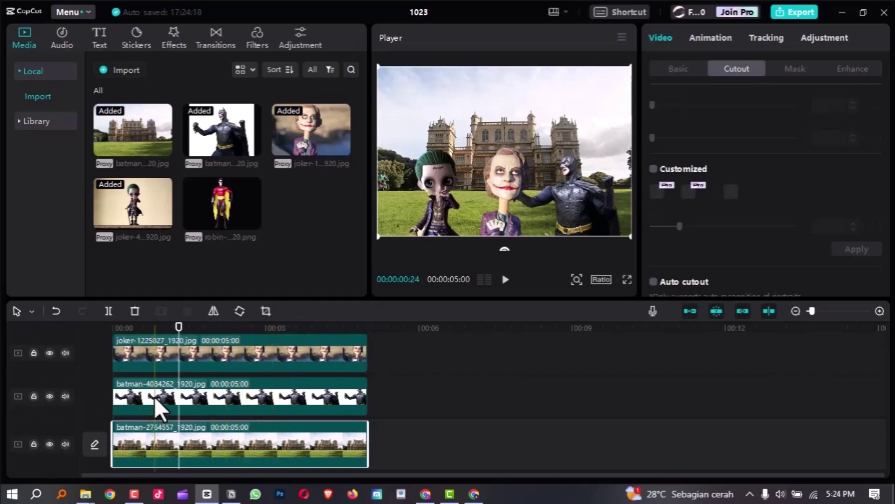
{"action": "scroll", "coordinate": [173, 369], "scroll_direction": "up", "scroll_amount": 2}
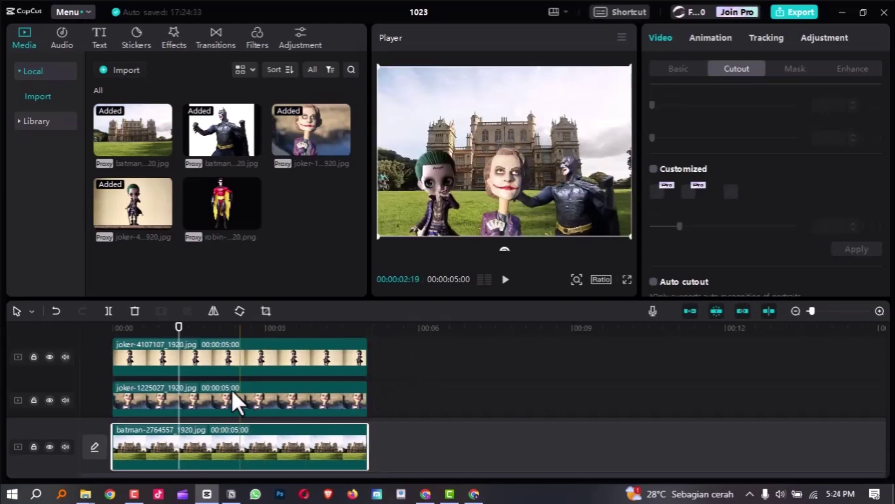
{"action": "left_click_drag", "start_coordinate": [179, 334], "coordinate": [121, 336]}
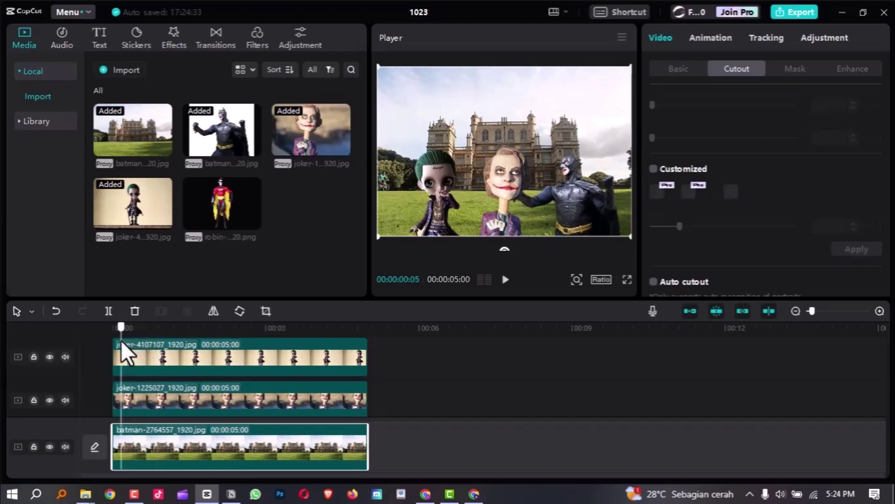
{"action": "scroll", "coordinate": [202, 395], "scroll_direction": "down", "scroll_amount": 2}
{"action": "scroll", "coordinate": [202, 402], "scroll_direction": "up", "scroll_amount": 2}
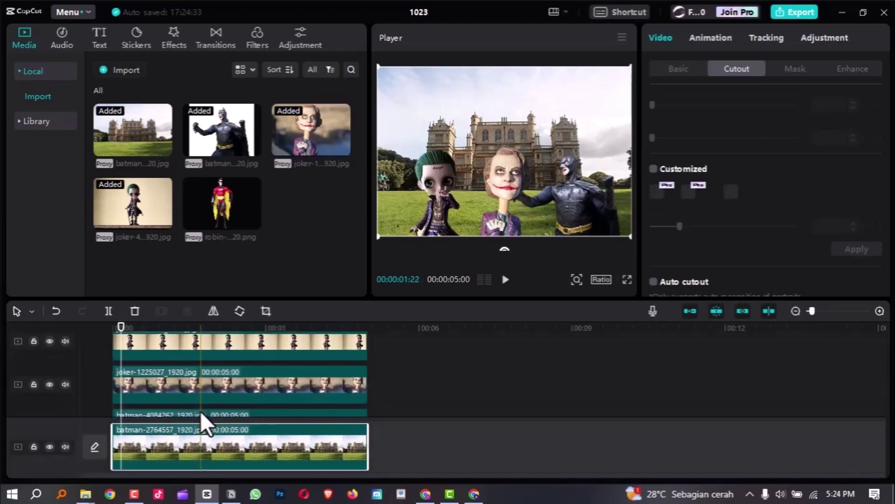
{"action": "scroll", "coordinate": [201, 413], "scroll_direction": "down", "scroll_amount": 2}
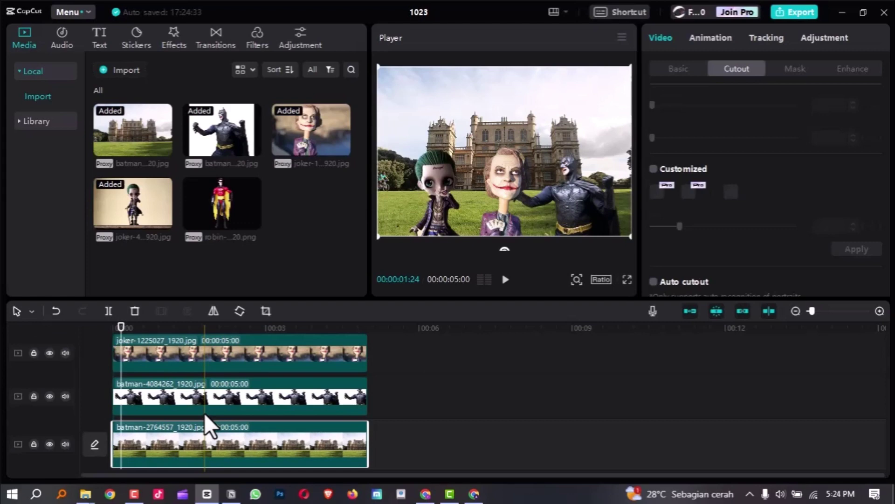
{"action": "scroll", "coordinate": [208, 398], "scroll_direction": "down", "scroll_amount": 1}
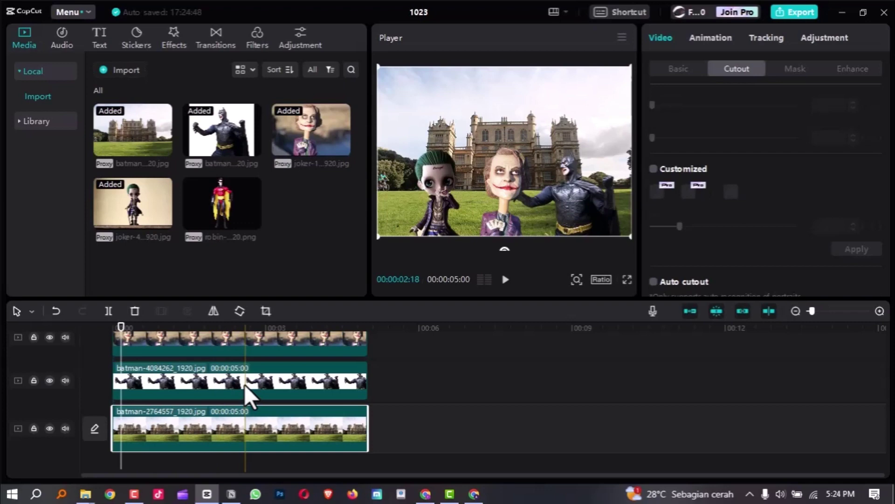
{"action": "scroll", "coordinate": [253, 373], "scroll_direction": "up", "scroll_amount": 1}
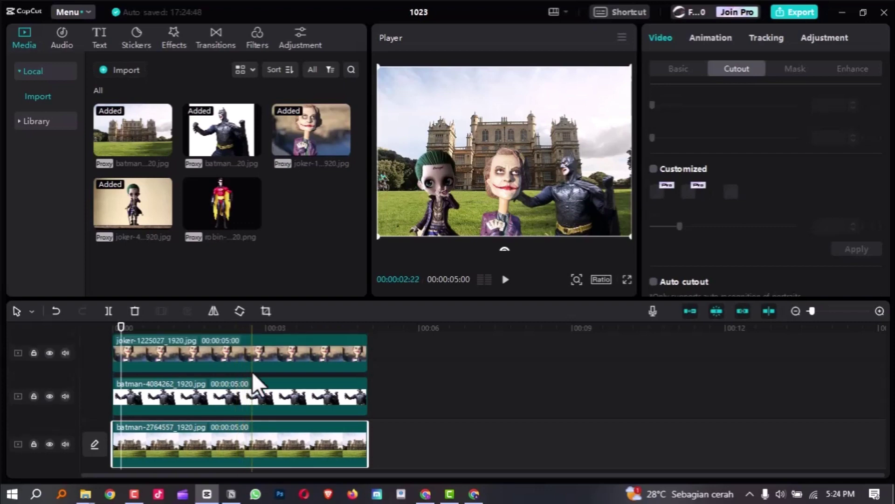
{"action": "scroll", "coordinate": [253, 375], "scroll_direction": "down", "scroll_amount": 1}
{"action": "scroll", "coordinate": [253, 376], "scroll_direction": "up", "scroll_amount": 1}
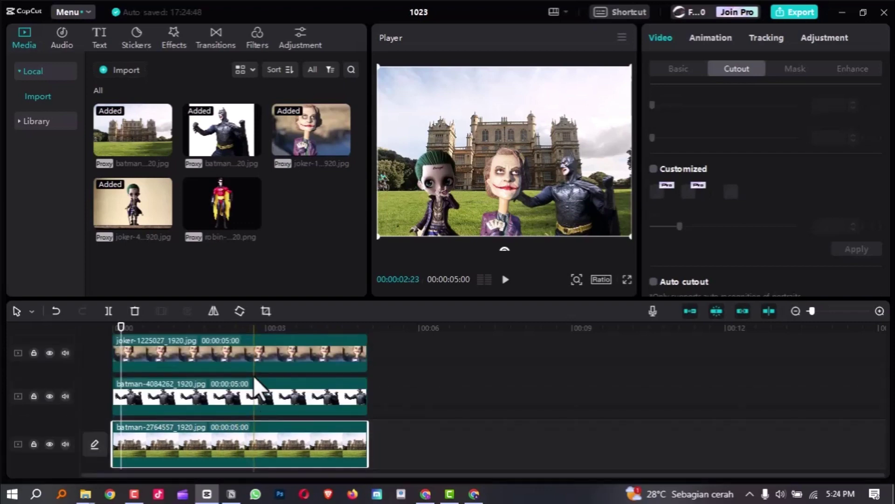